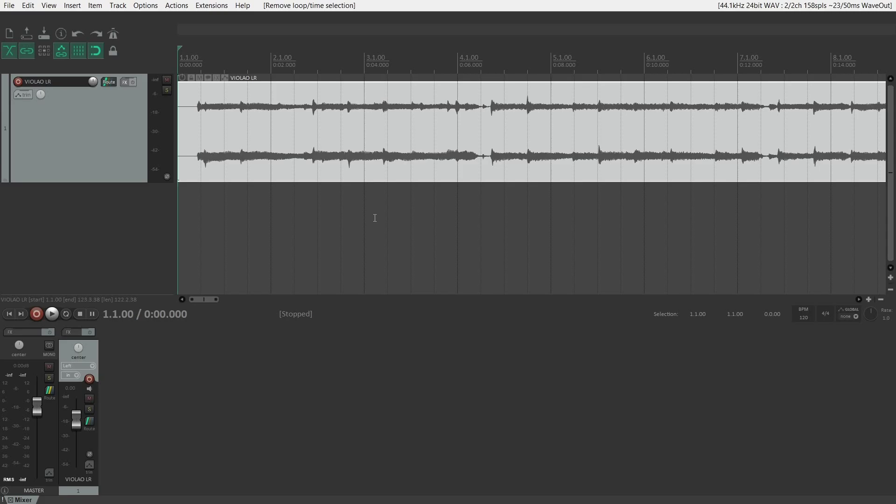
Step: Place the edit cursor at measure 3.1.00 and position 4.3.00 on the timeline, and return it to the project start
scroll(375, 218, down, 5)
click(191, 61)
click(246, 54)
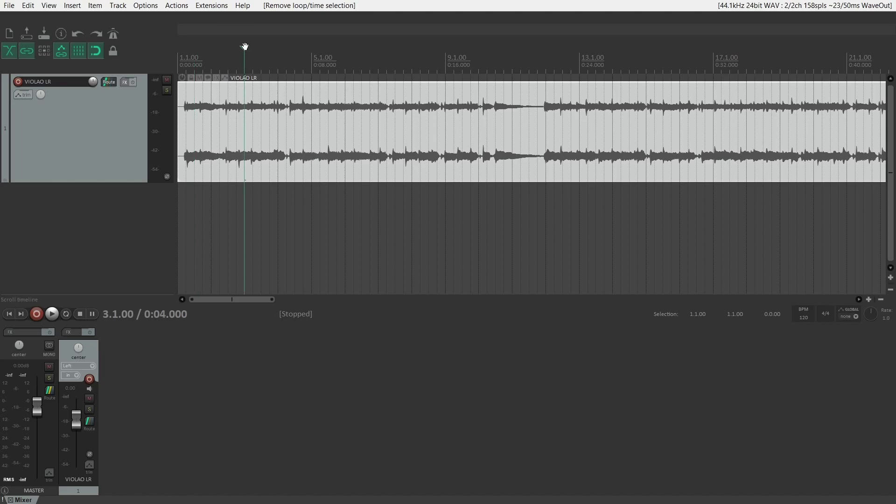
click(294, 67)
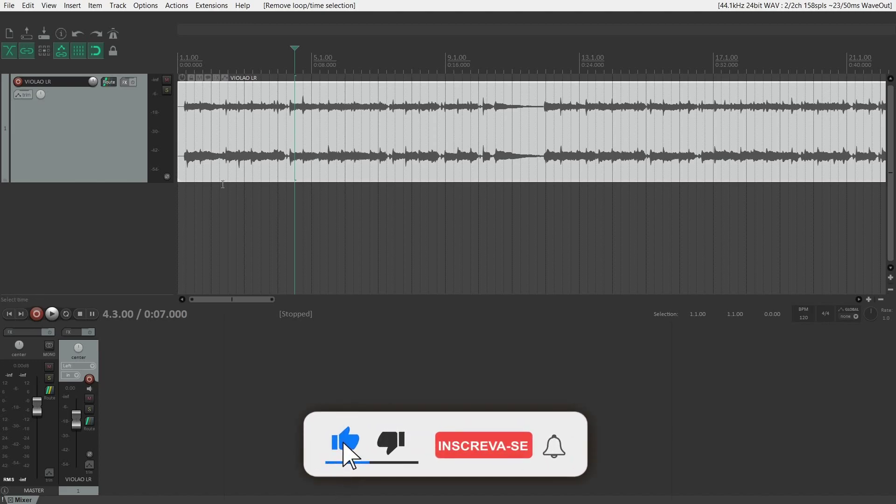
key(Home)
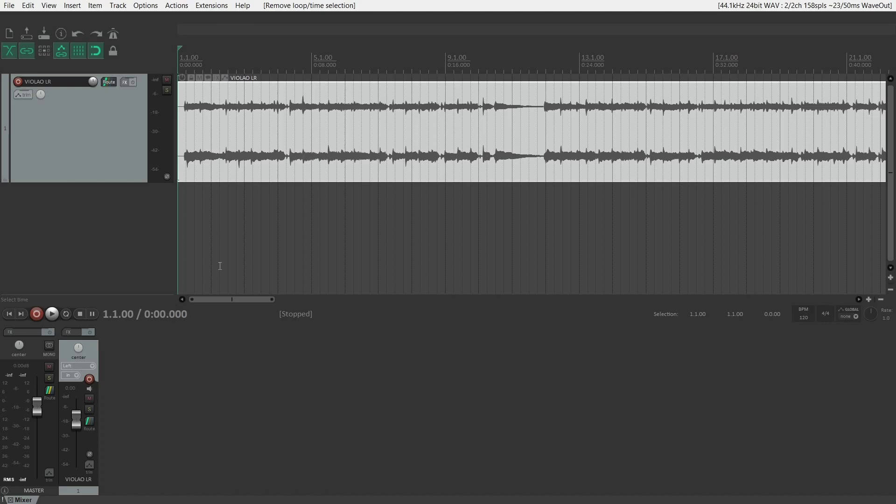
Step: Place the edit cursor at measure 5.1.00, inspect the project tempo and time signature fields, and return to the project start
click(310, 55)
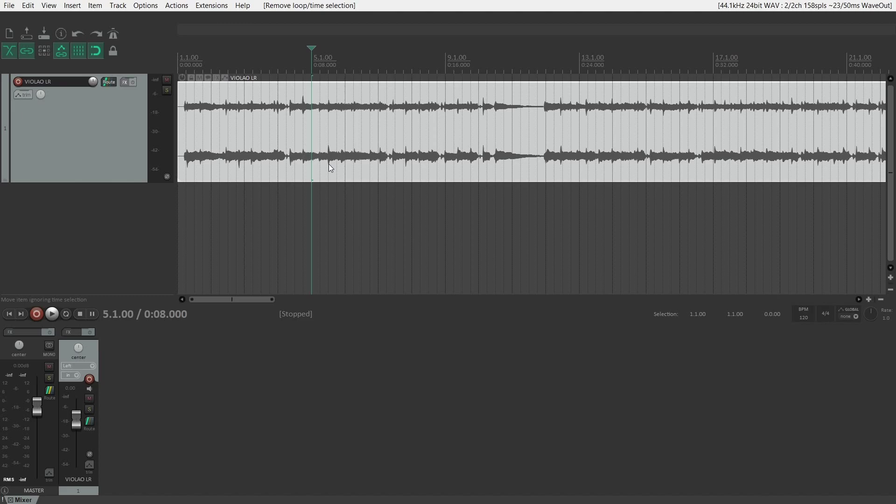
click(806, 321)
click(826, 317)
key(BackSpace)
click(65, 256)
key(Home)
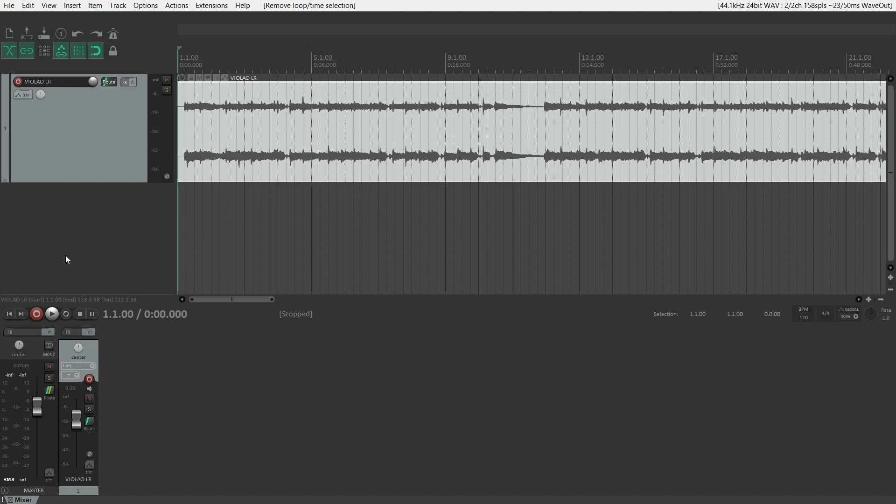
Step: Select the time range of the first measure, from 1.1.00 to 2.1.00
scroll(233, 213, up, 3)
scroll(233, 213, up, 5)
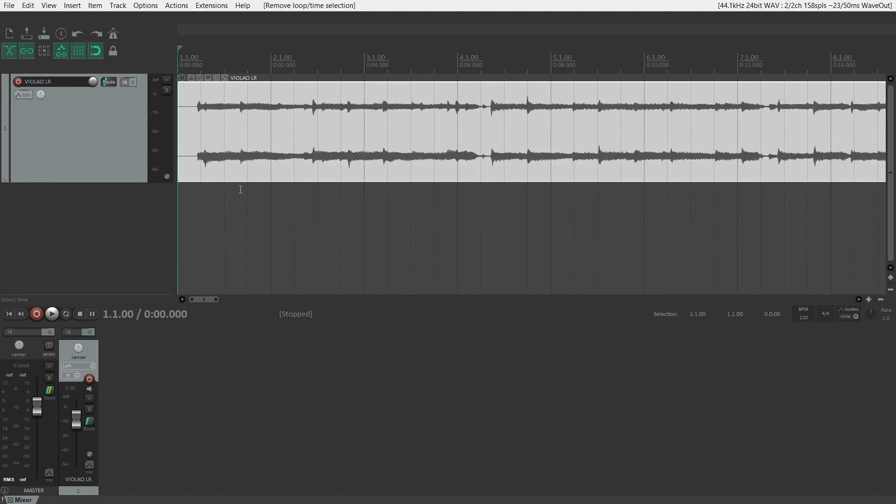
drag(363, 83, 179, 86)
scroll(214, 161, up, 1)
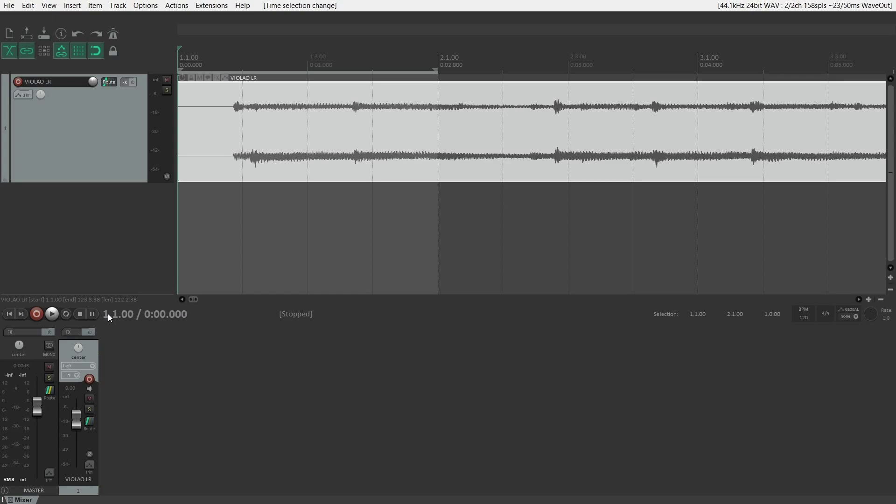
Step: Walk the edit cursor twice through the beats of the first measure up to 2.1.00, restarting from the project start in between
click(242, 50)
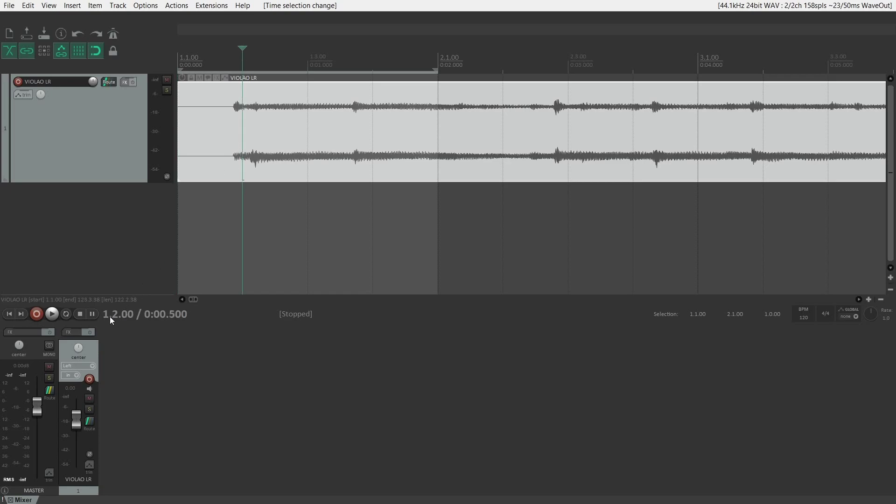
click(300, 136)
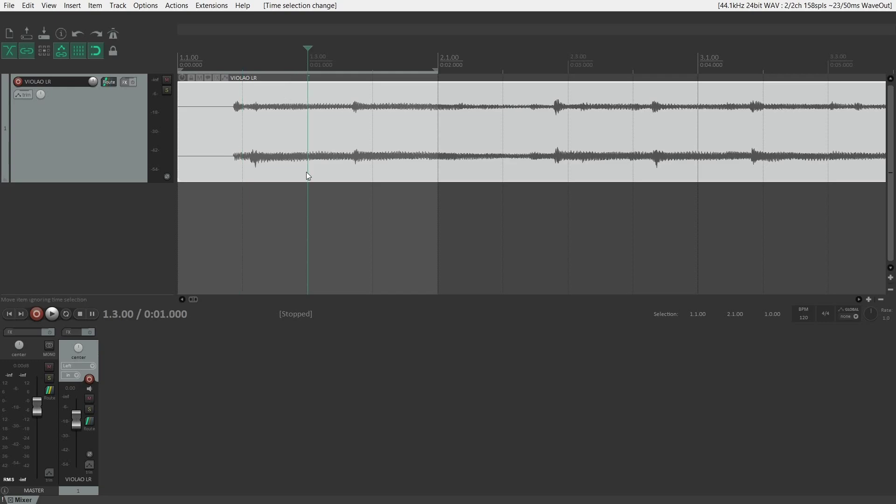
click(379, 78)
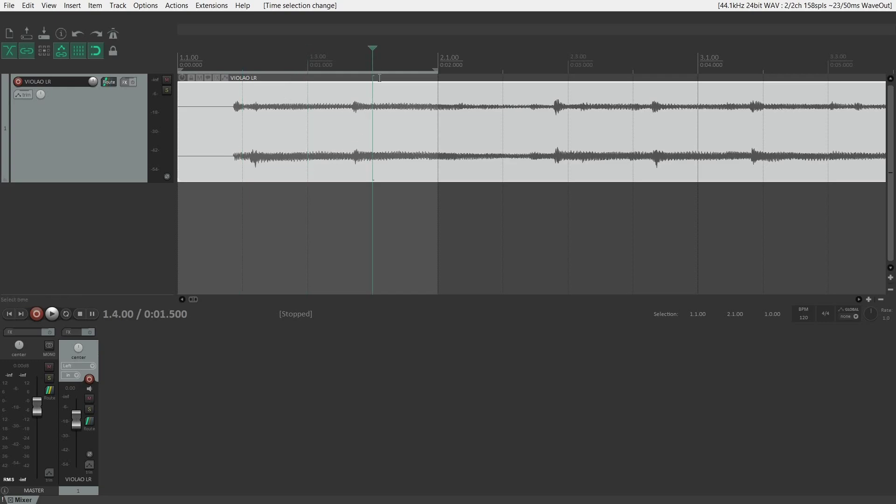
click(433, 155)
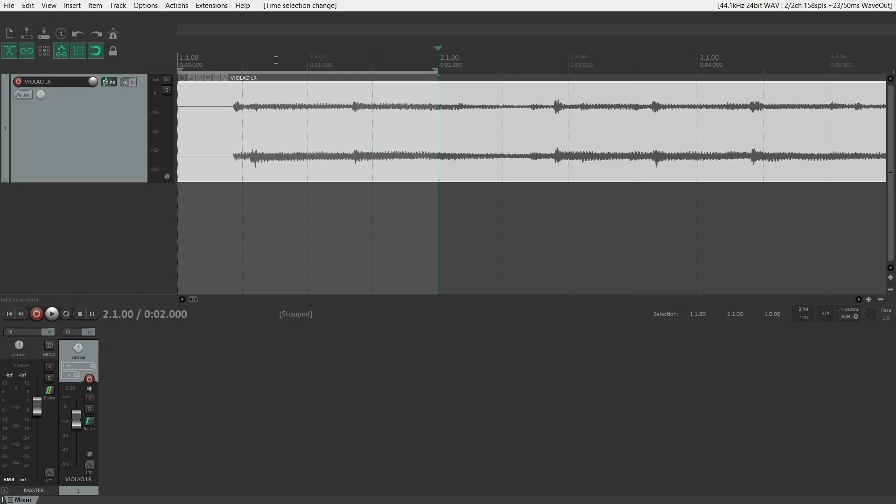
key(Home)
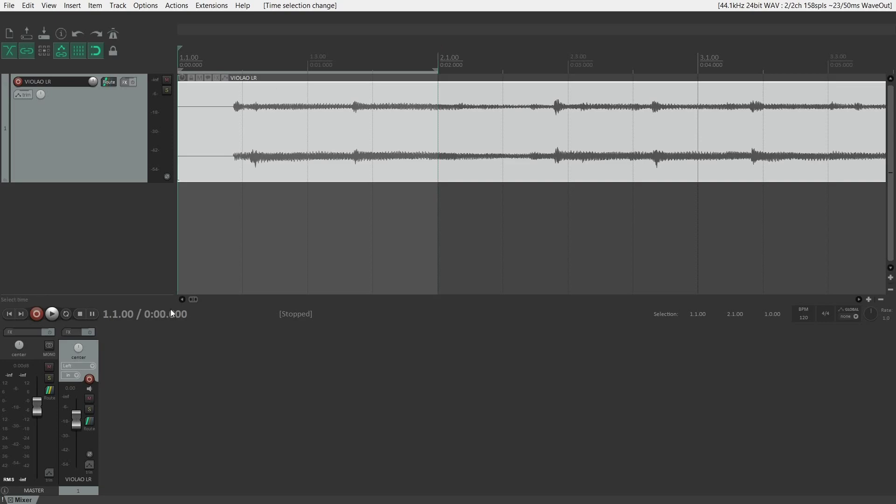
click(246, 54)
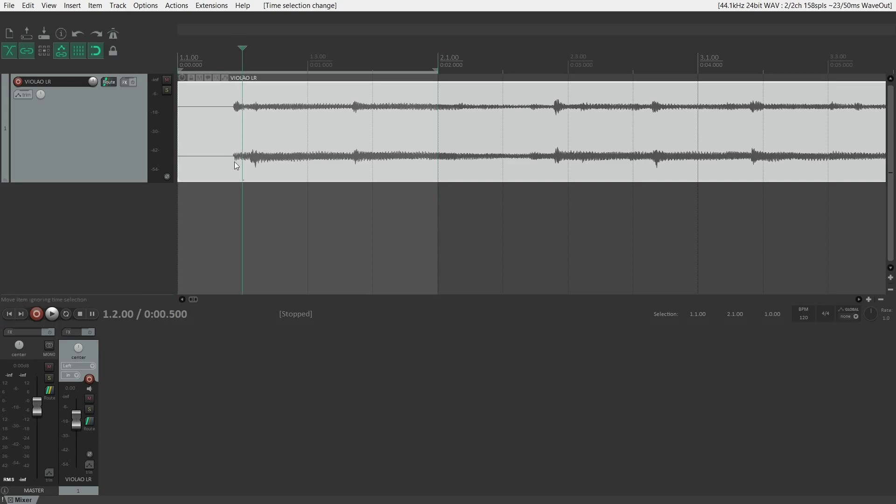
click(305, 149)
click(374, 56)
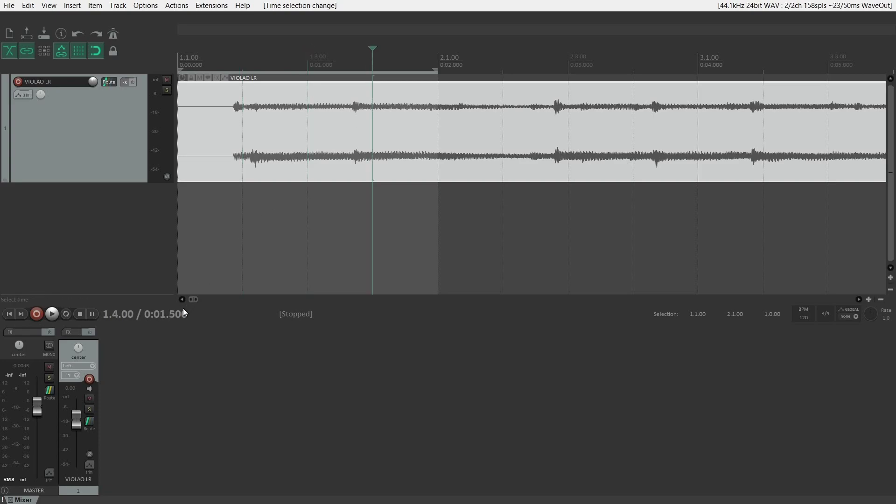
click(435, 57)
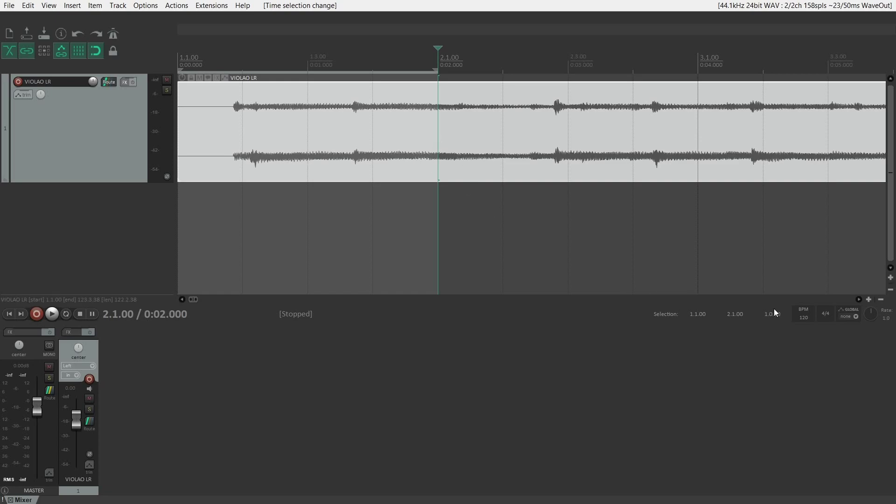
Step: Set the project tempo to 80 BPM
click(804, 315)
text(80)
key(Return)
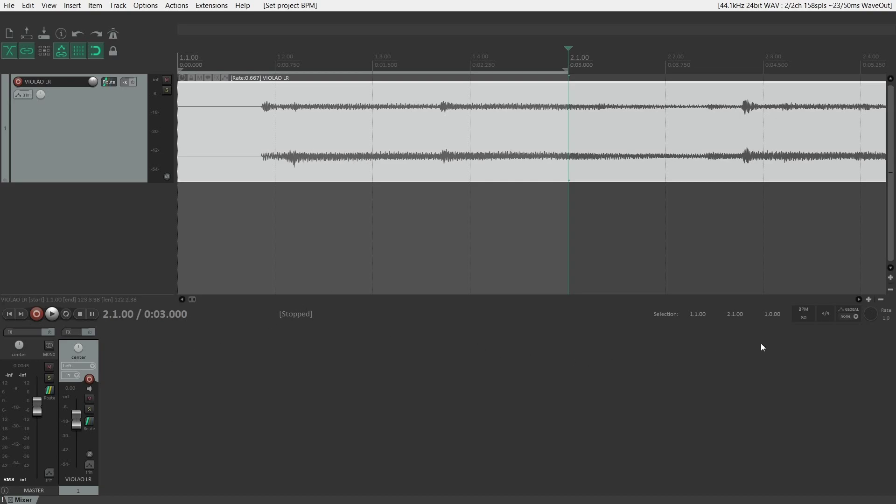
Step: Set the project tempo to 160 BPM
click(810, 318)
text(160)
key(Return)
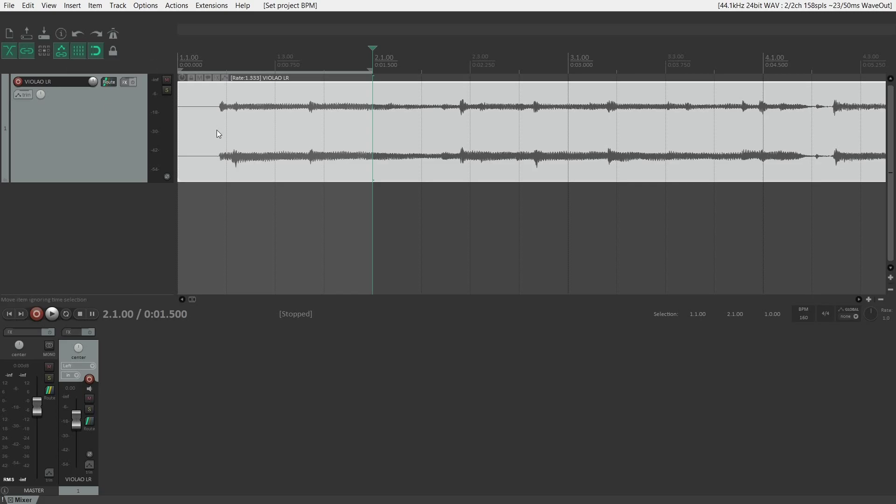
Step: Turn the grid lines off and back on, and move the edit cursor back through the first measure's beats to 1.2.00
click(76, 54)
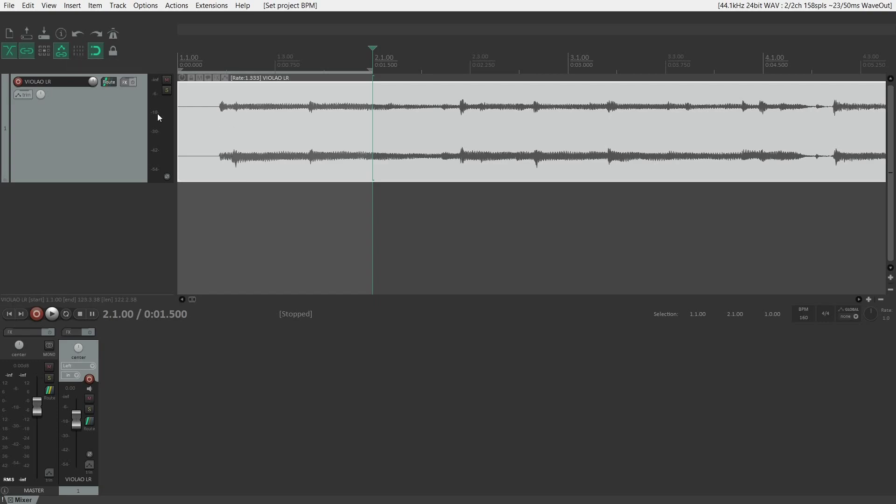
click(79, 54)
click(315, 73)
click(284, 61)
click(233, 65)
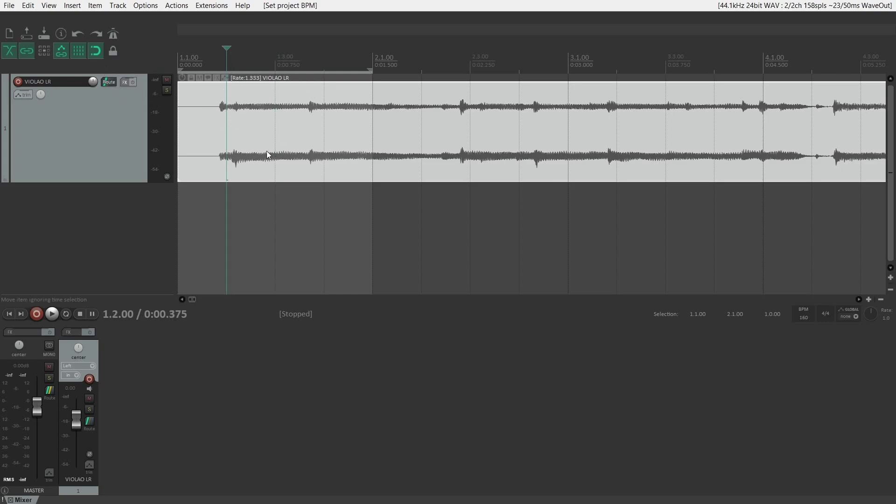
Step: Turn snapping off, place the edit cursor freely between grid lines in the first measure, ending at 1.3.55, and re-enable snapping
click(95, 55)
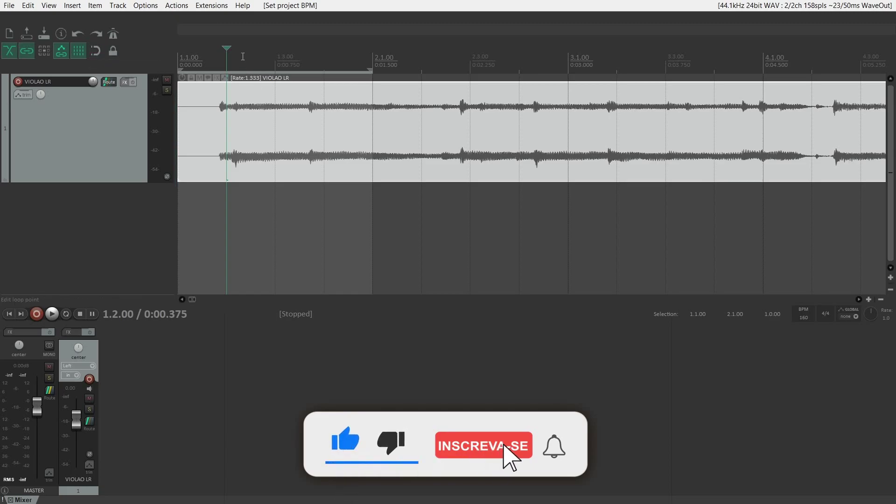
key(Right)
click(324, 66)
click(360, 66)
click(302, 65)
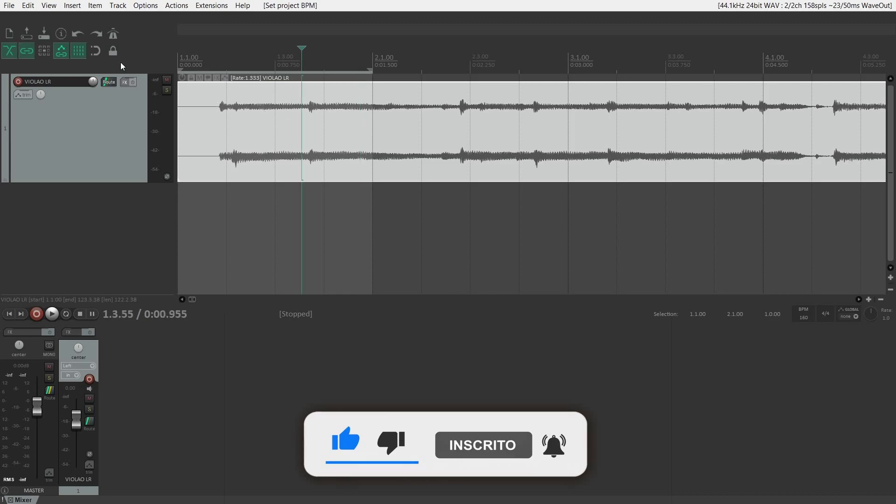
click(98, 51)
Step: Set the grid line spacing to 1/8 in the snap and grid settings
right_click(77, 52)
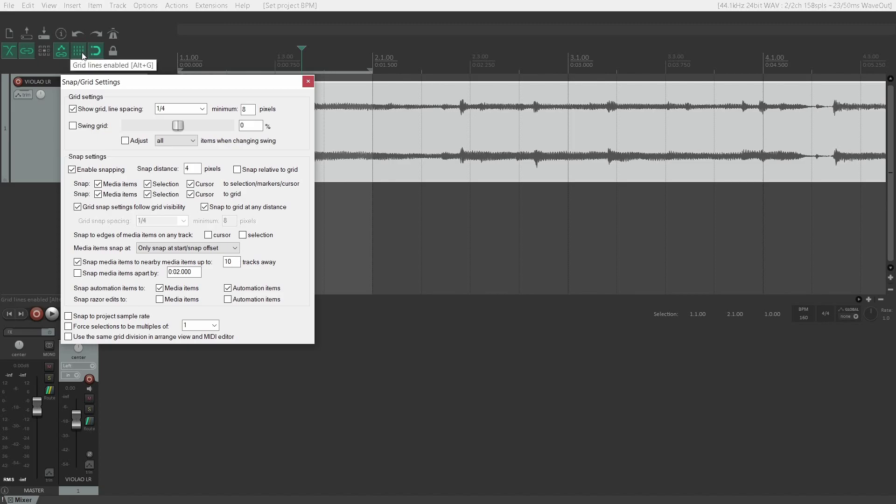
click(179, 110)
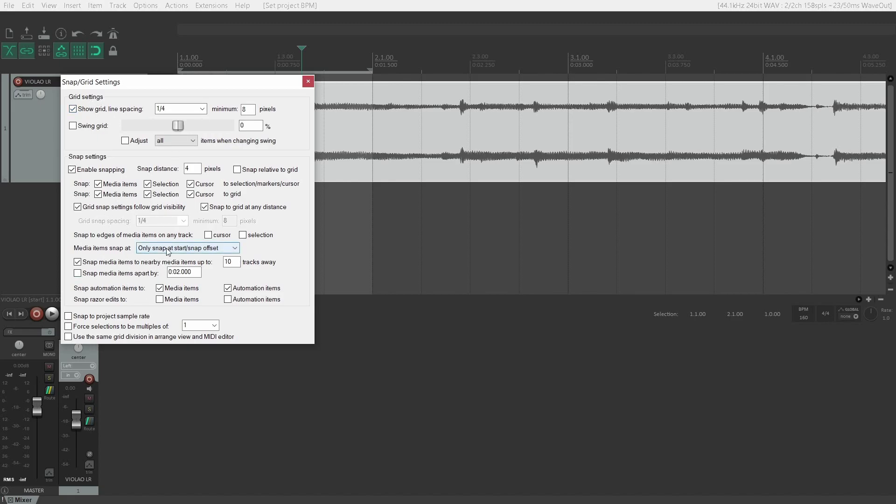
drag(255, 87, 431, 231)
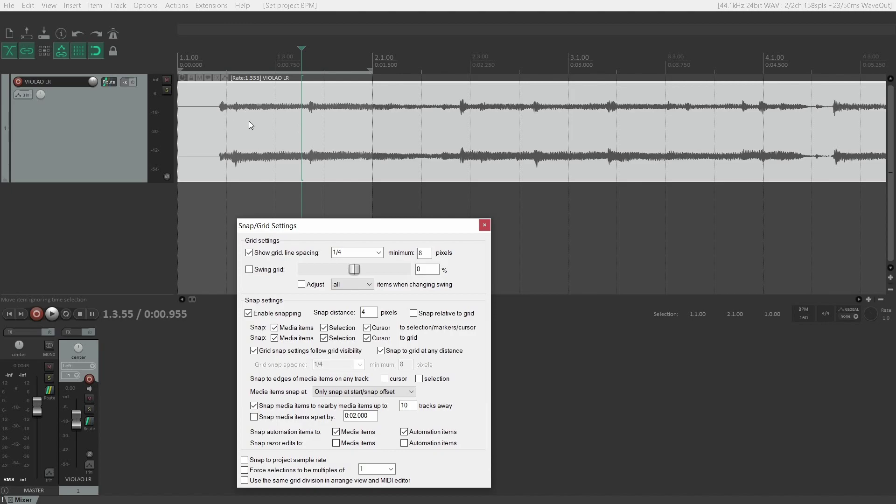
click(381, 254)
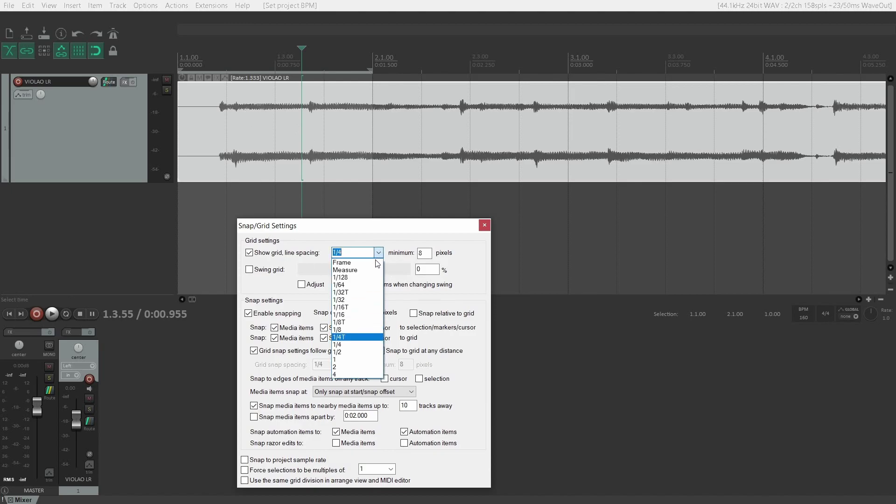
click(343, 329)
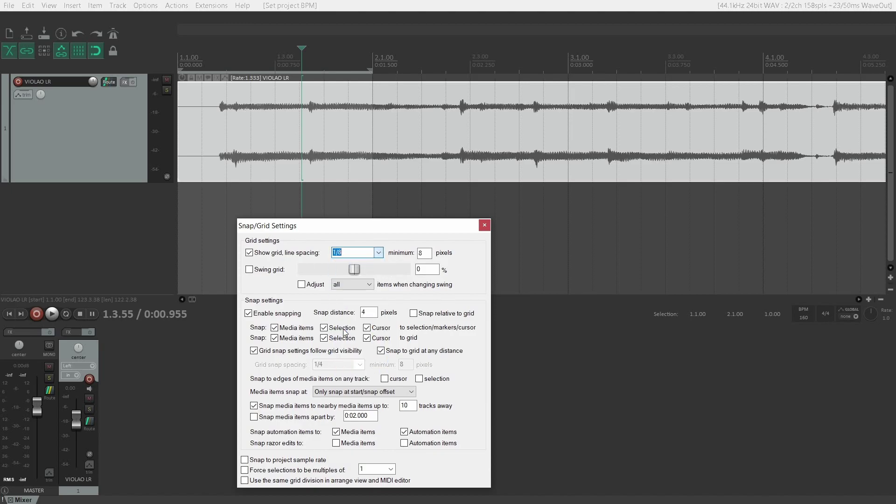
Step: Step the edit cursor through the eighth-note grid lines of the first measure and return it to the project start
click(200, 61)
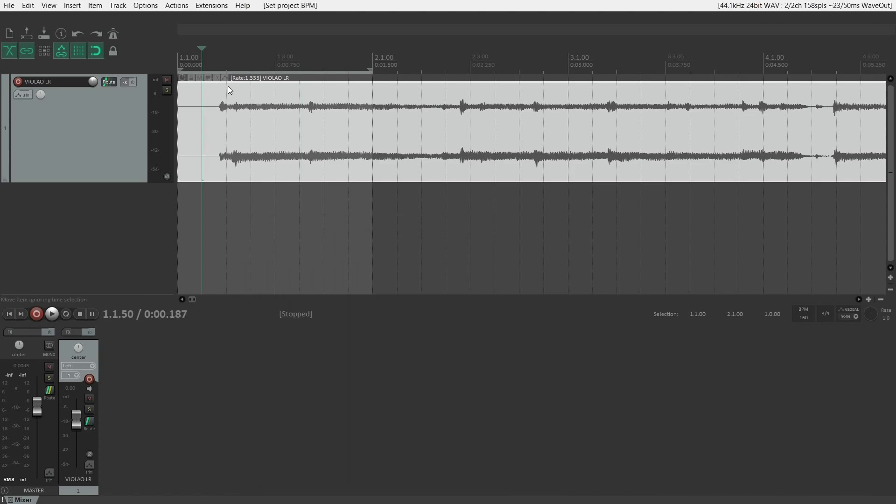
click(182, 56)
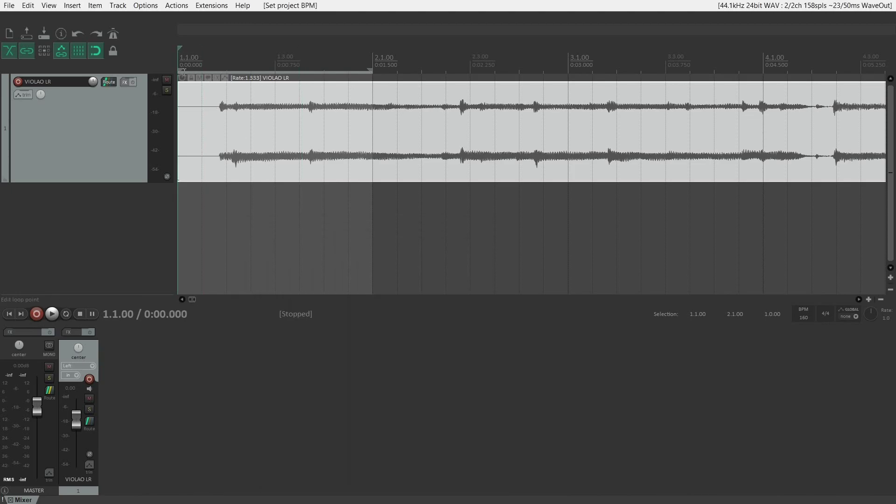
click(201, 62)
click(223, 63)
click(253, 65)
click(276, 66)
click(300, 68)
click(326, 70)
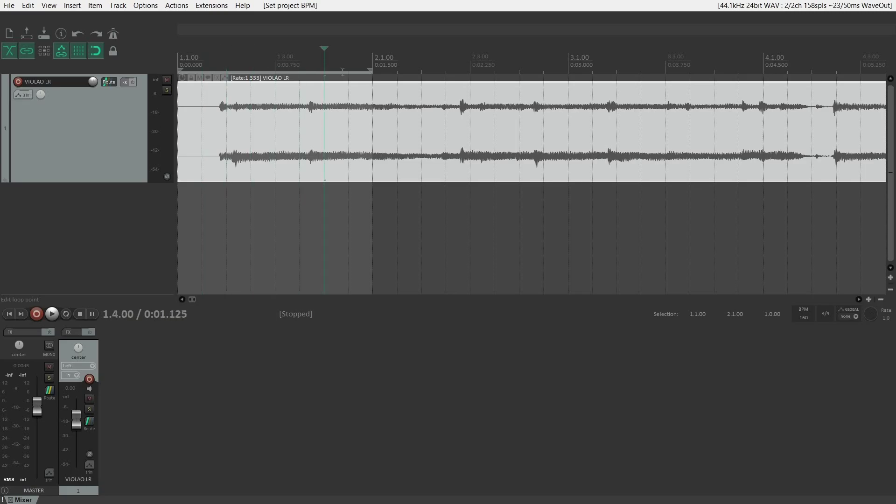
click(349, 63)
key(Home)
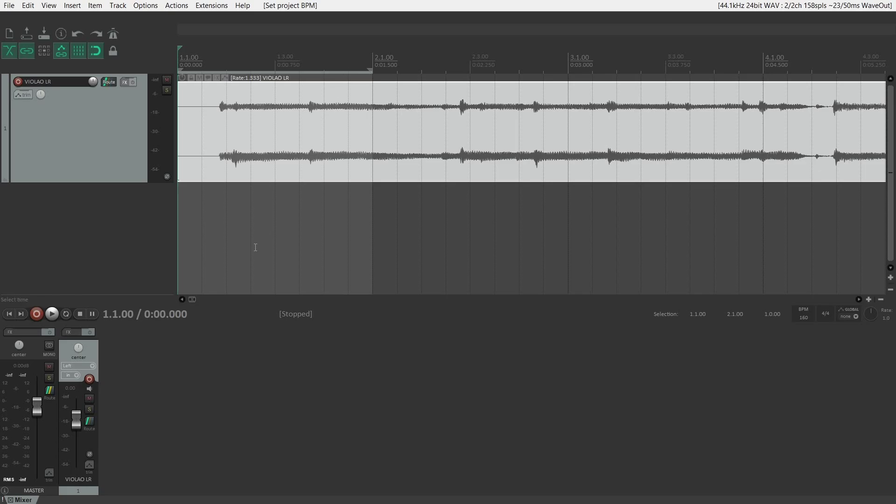
Step: Move the edit cursor in eighth-note steps from 1.1.50 to 1.3.00
click(202, 56)
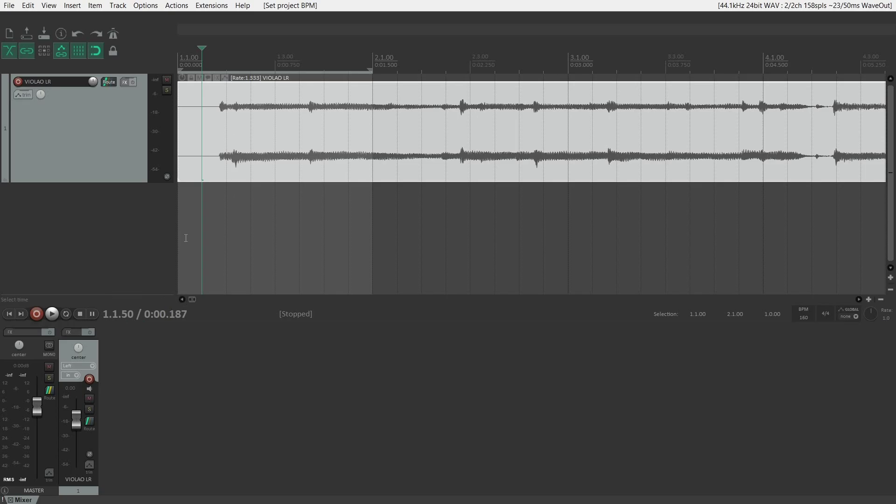
click(233, 67)
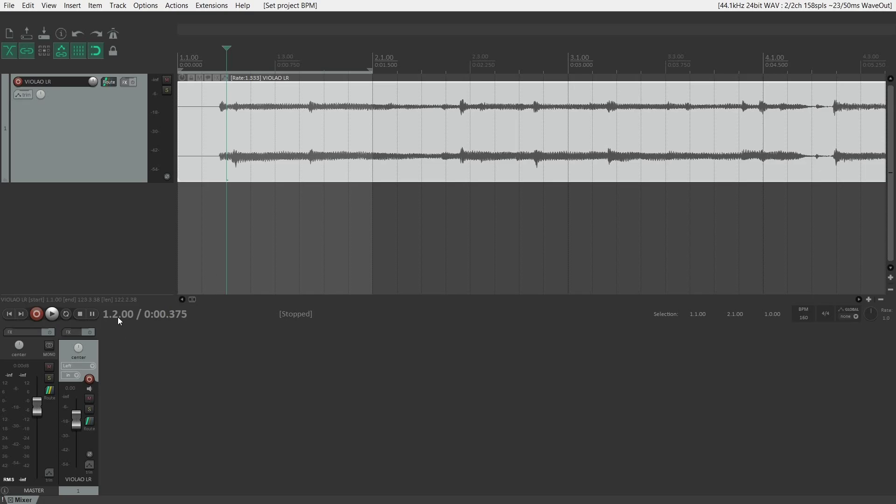
key(Right)
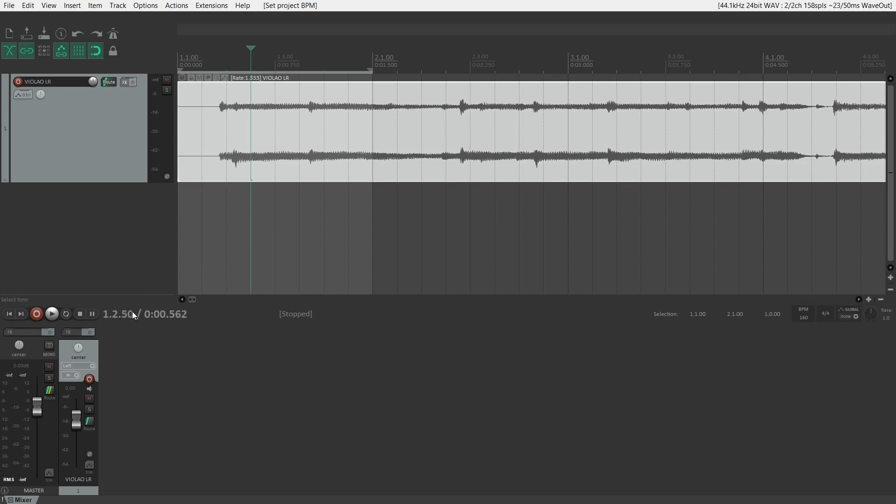
key(Right)
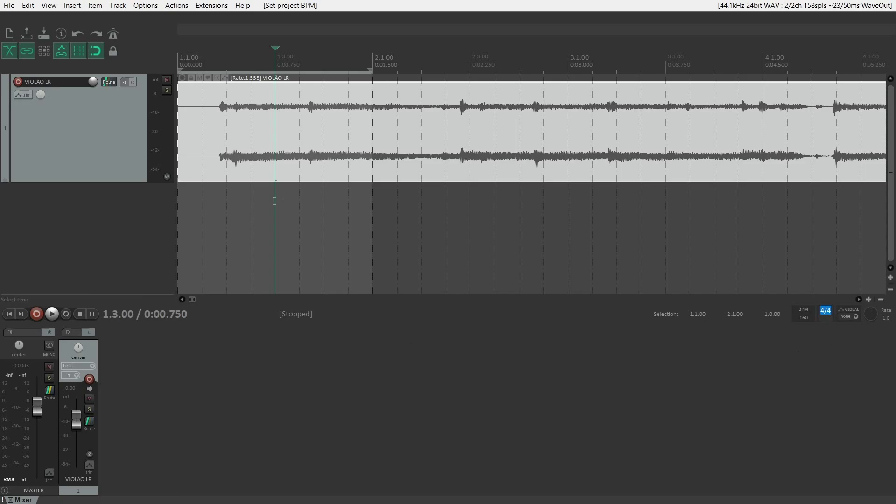
Step: Set the project time signature to 3/4
text(3/4)
key(Return)
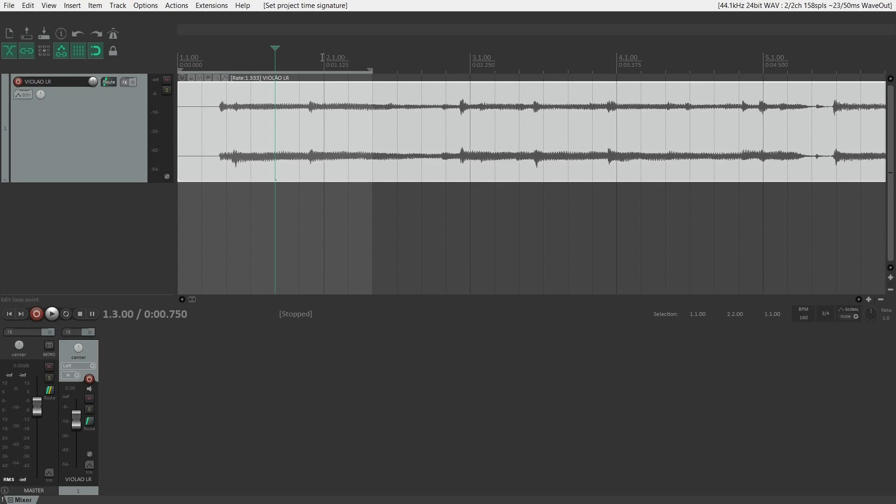
Step: Set the time selection to span the first measure from 1.1.00 to 2.1.00 and place the edit cursor at 2.1.00
drag(317, 60, 180, 60)
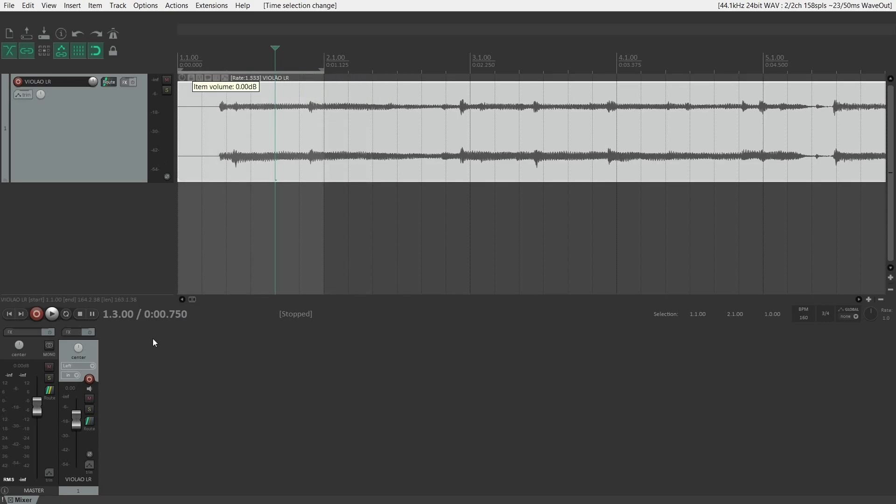
click(323, 56)
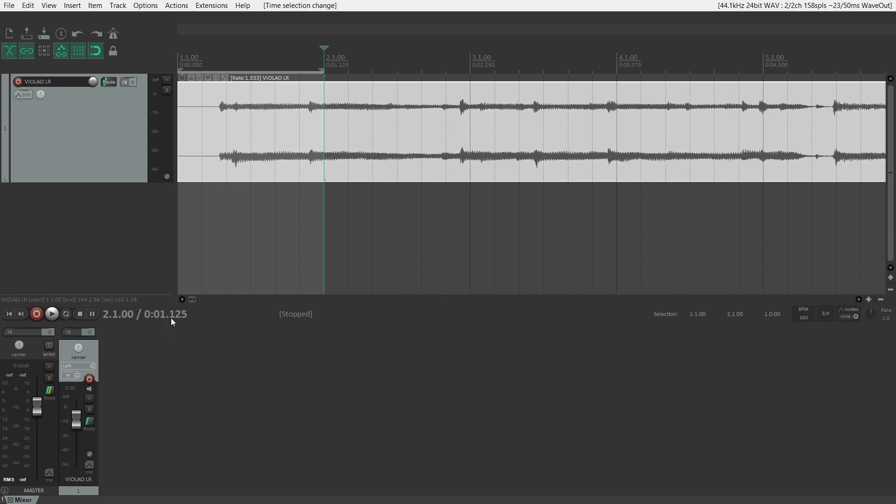
scroll(260, 177, up, 3)
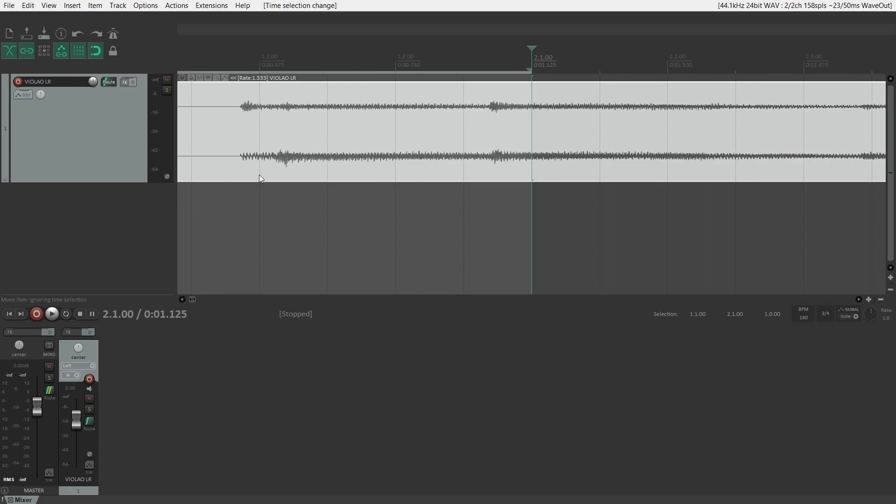
scroll(270, 201, down, 1)
Step: Step the edit cursor through the beats from the project start to 2.1.00, and place it on the eighth-note positions 1.1.50 and 1.2.00
key(Home)
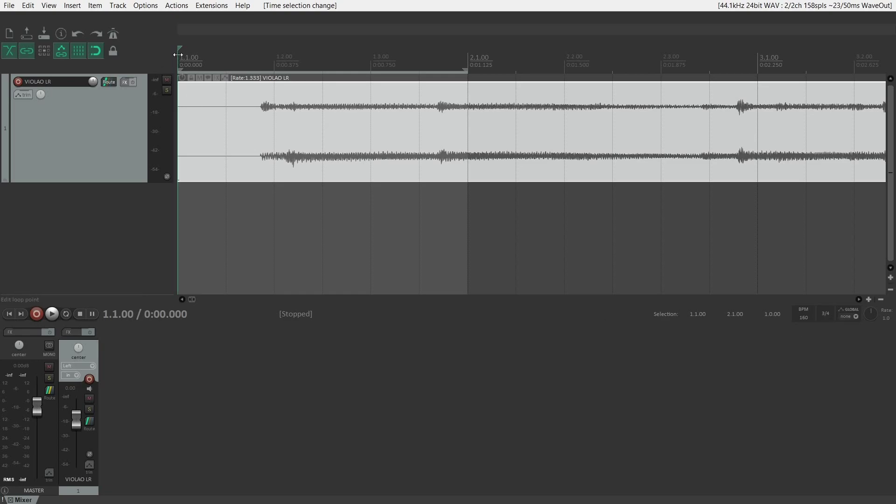
click(273, 119)
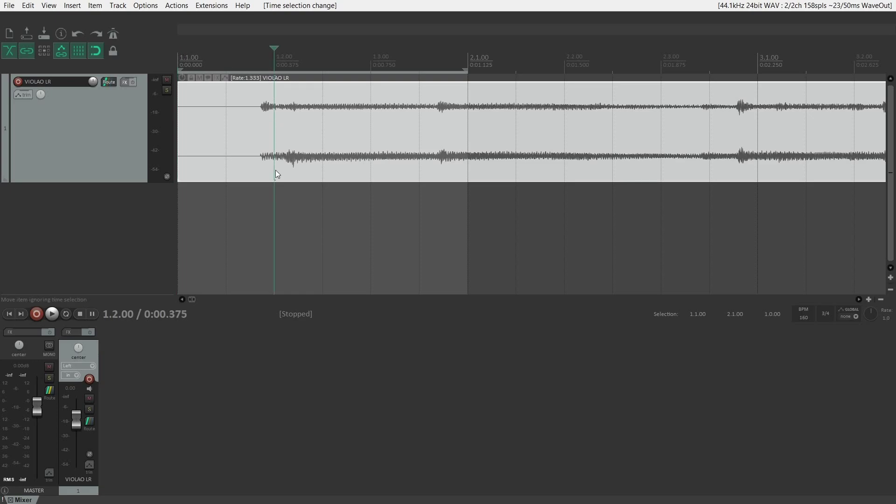
click(367, 52)
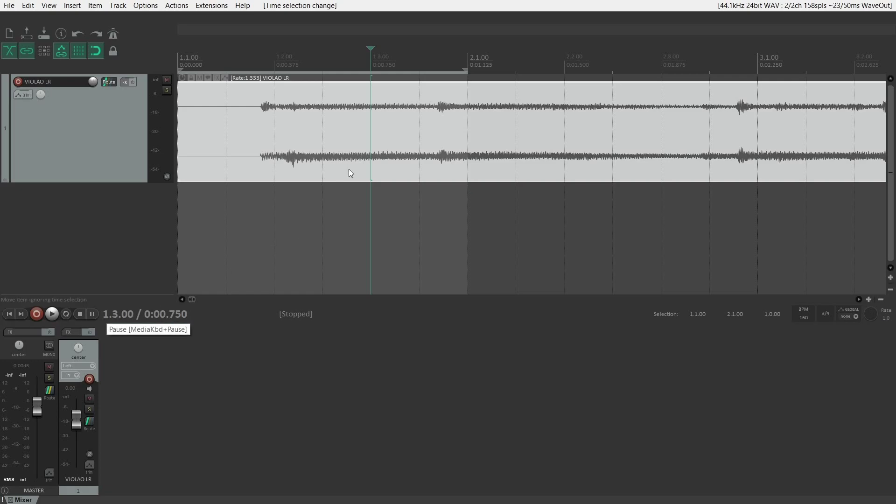
click(467, 54)
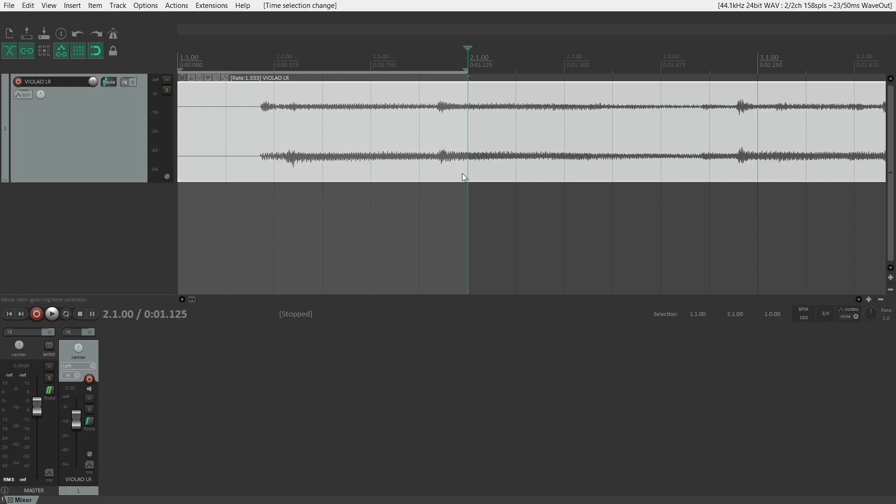
click(225, 67)
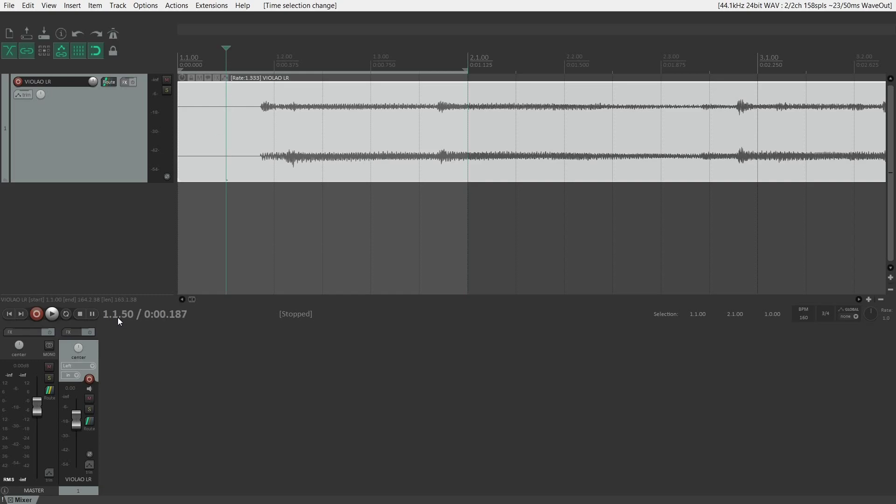
click(275, 139)
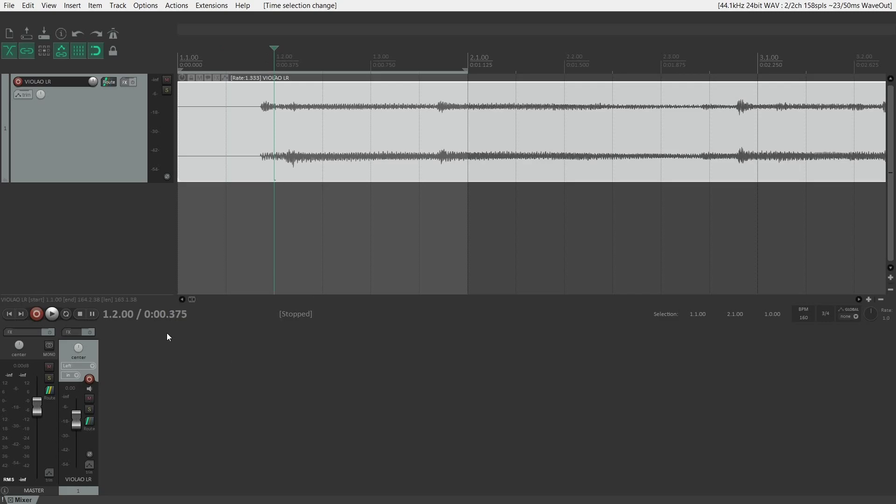
Step: Set the grid line spacing to 1/16 in the snap and grid settings
right_click(78, 51)
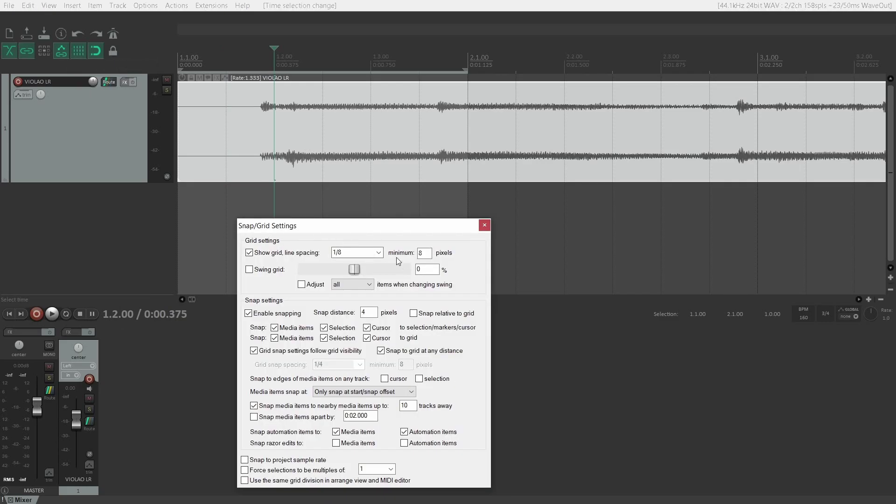
click(379, 253)
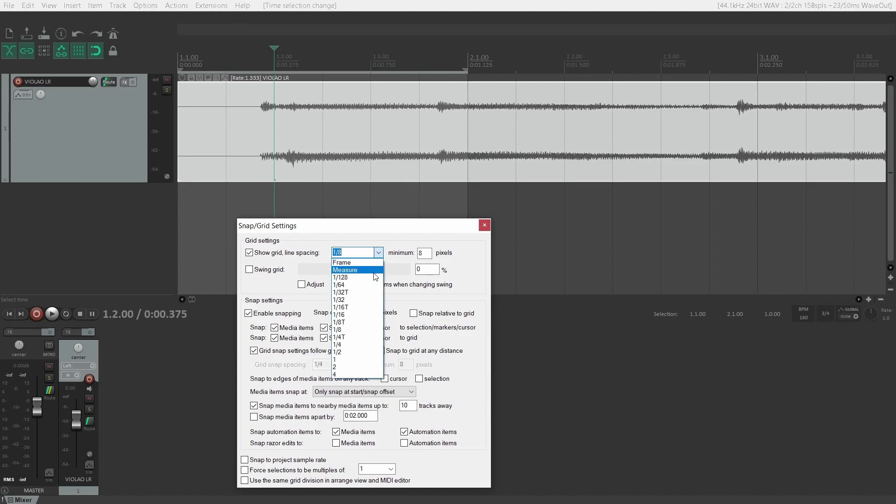
click(345, 317)
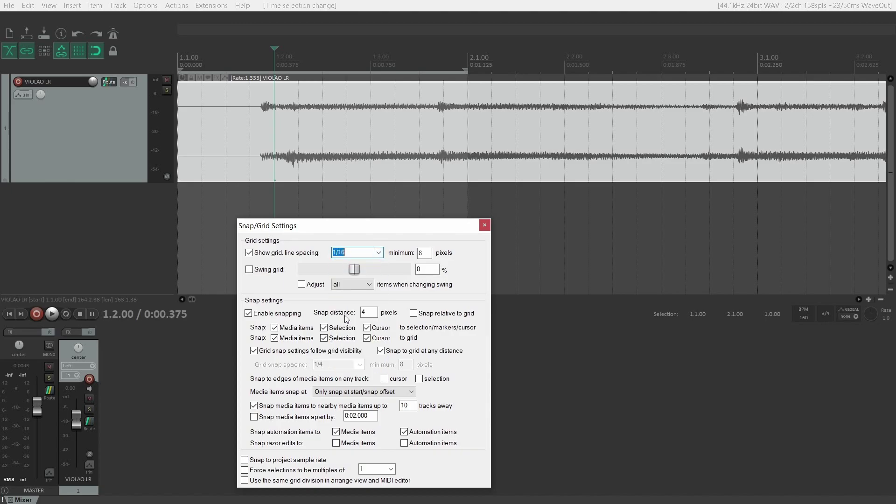
click(482, 227)
Step: Step the edit cursor from the project start through the sixteenth-note grid lines of the first beat, ending at 1.2.25
key(Home)
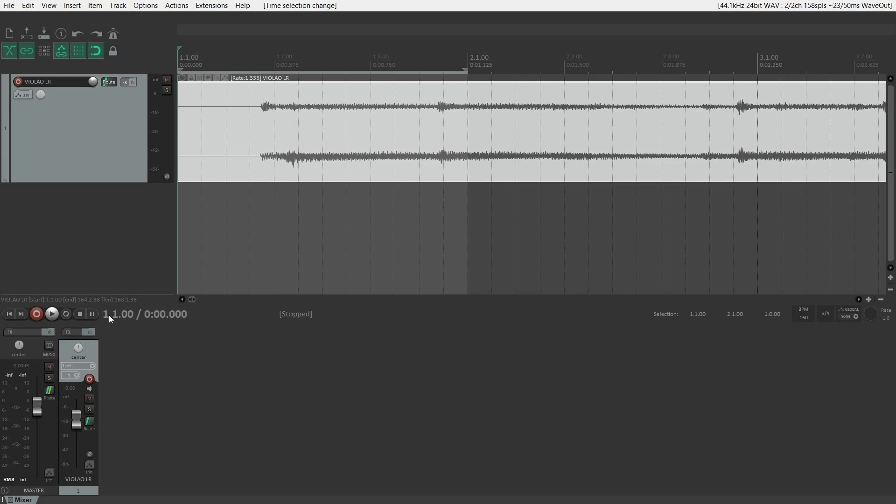
key(Right)
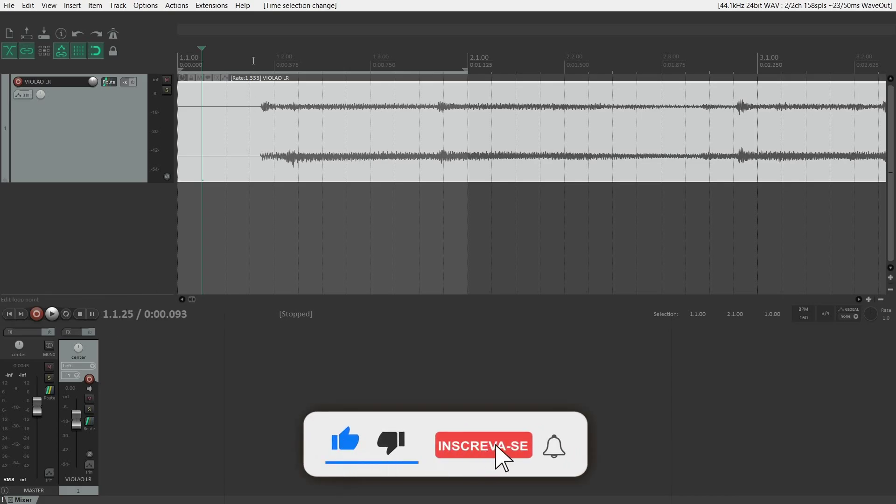
click(272, 67)
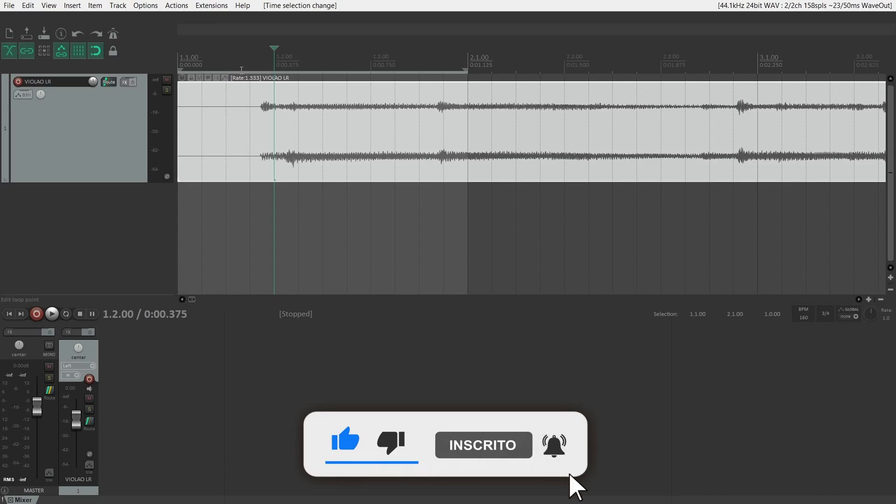
click(226, 65)
click(250, 98)
click(262, 162)
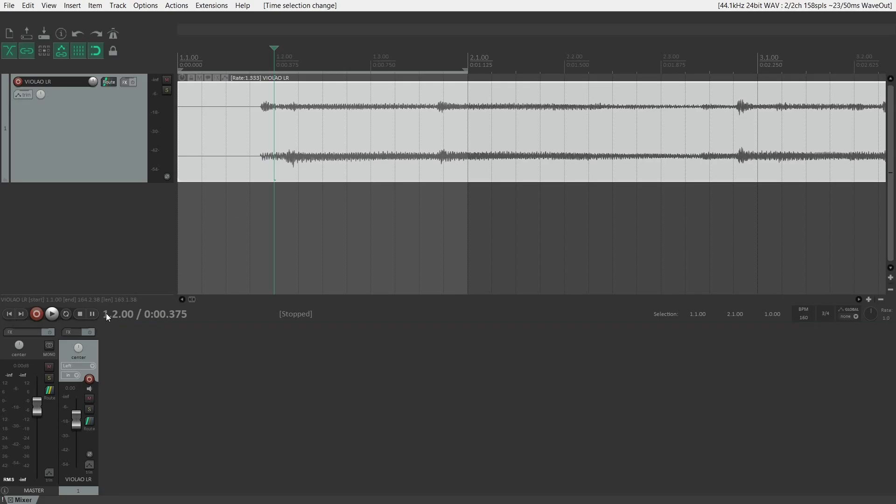
click(302, 51)
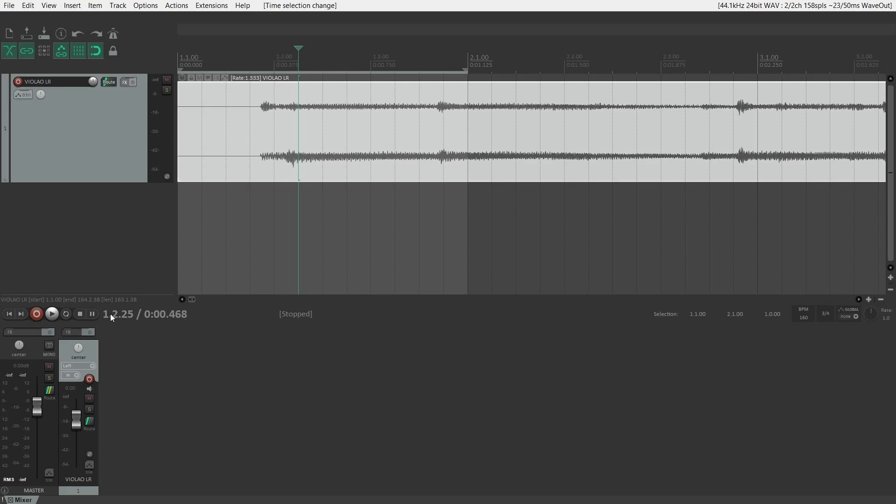
Step: Switch the transport time display to Samples and to Seconds, and return it to the ruler time unit
right_click(150, 319)
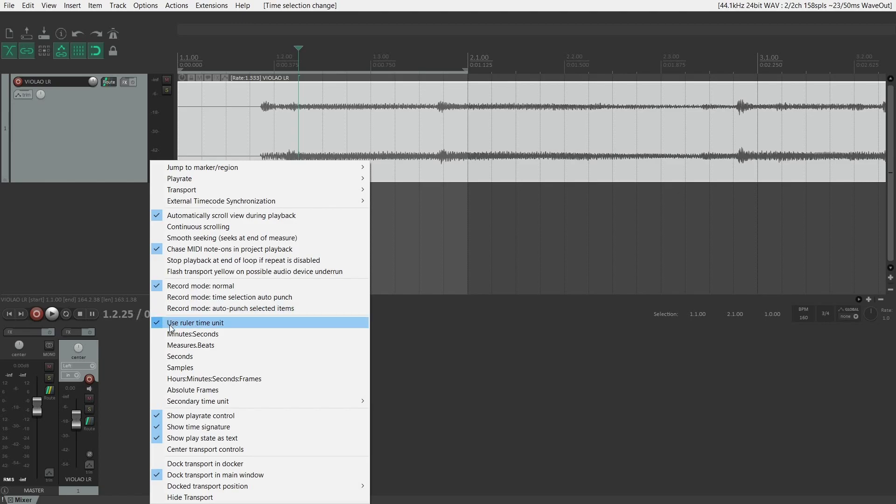
click(180, 368)
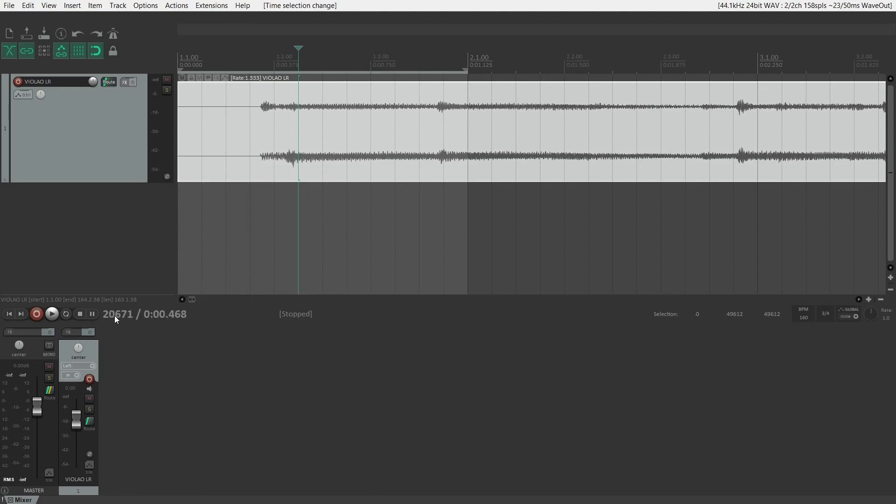
right_click(166, 314)
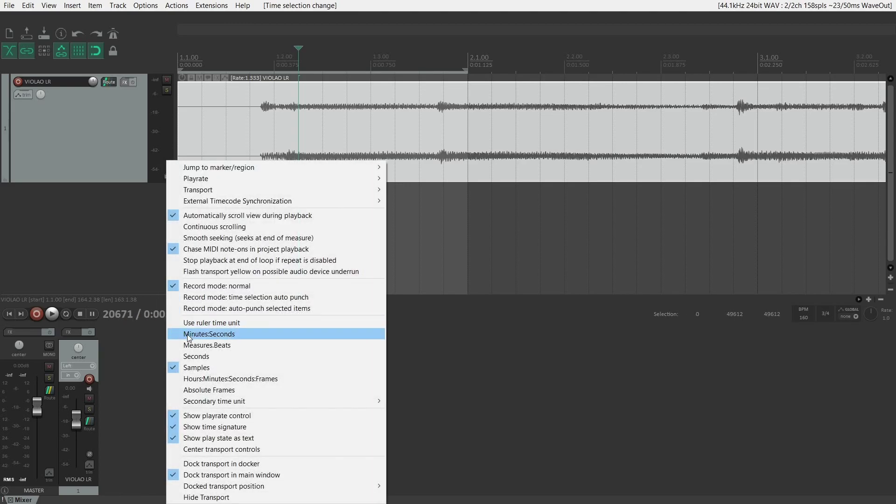
click(196, 356)
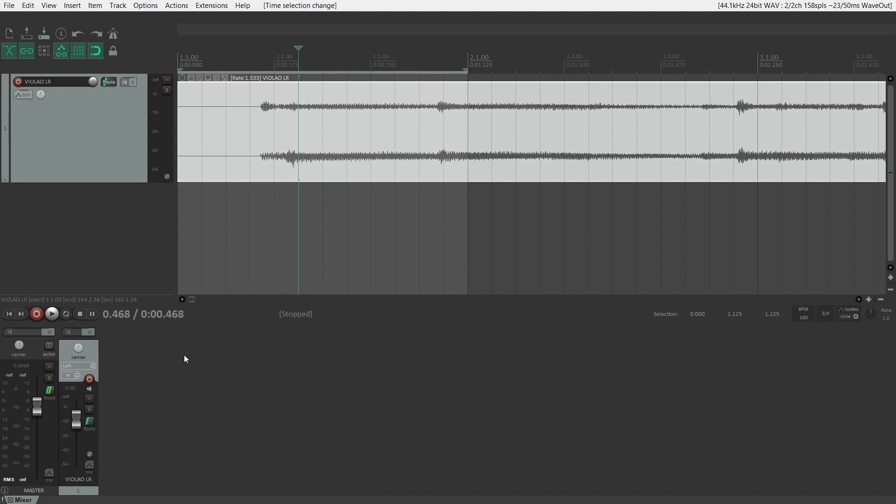
right_click(158, 314)
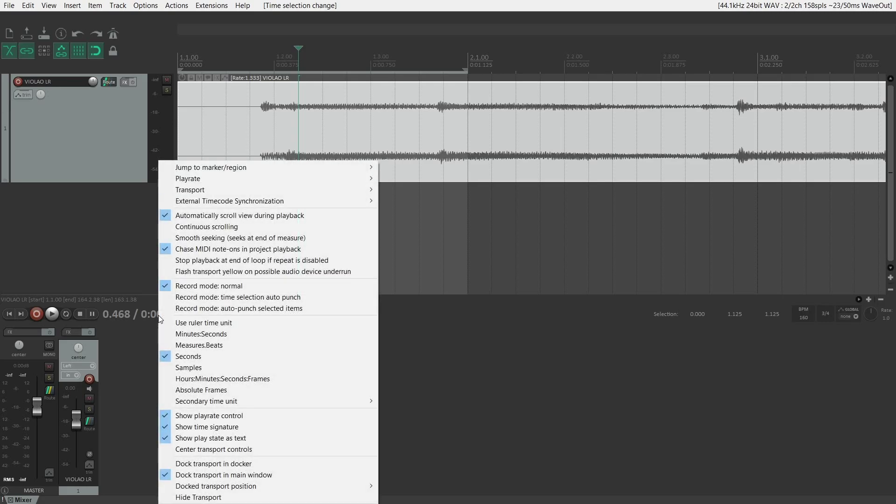
click(189, 323)
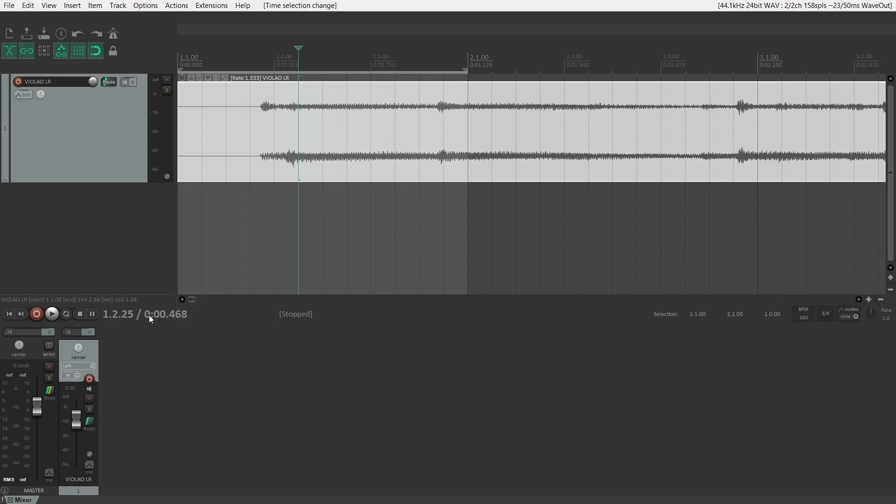
Step: Open the Big Clock, try Samples as its time unit, and set it to Seconds
click(49, 8)
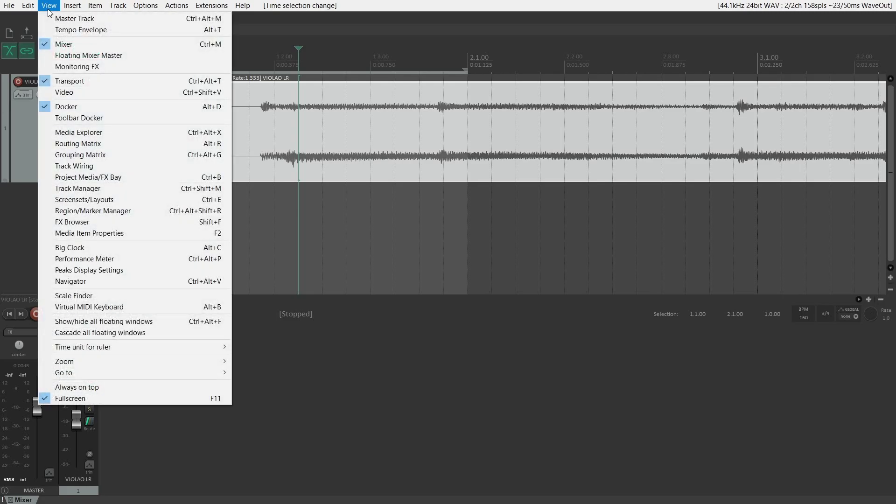
click(83, 250)
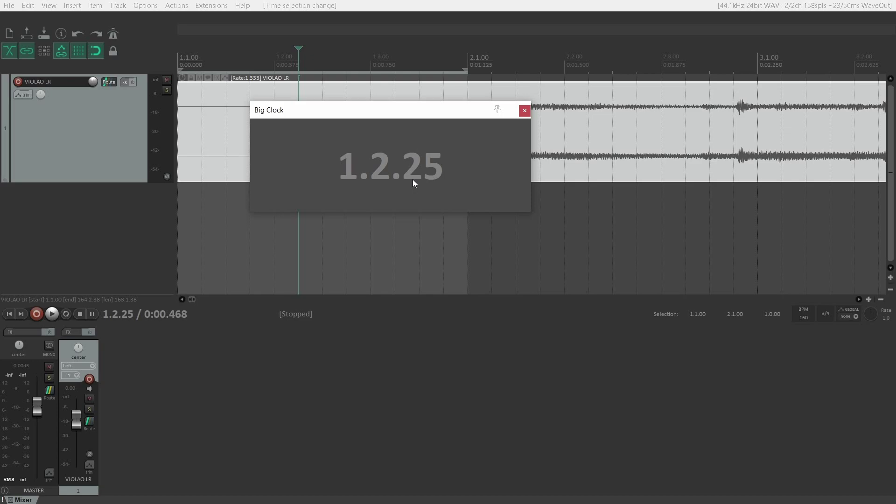
right_click(385, 161)
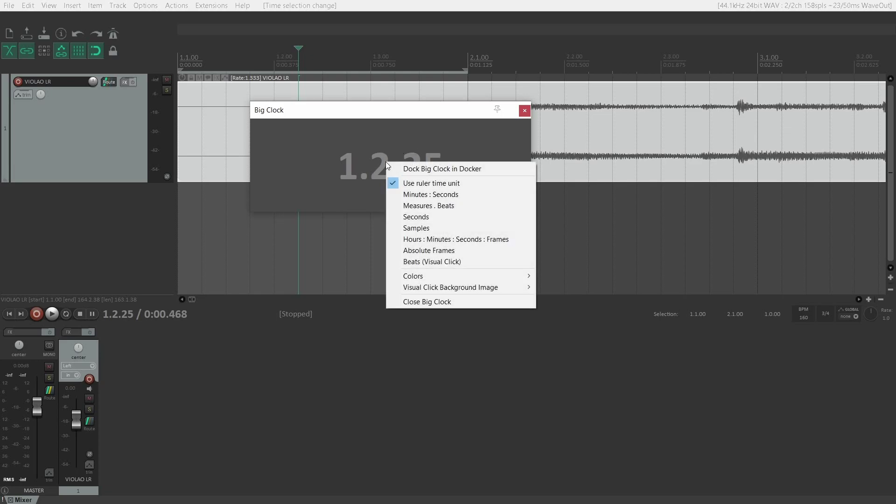
click(415, 228)
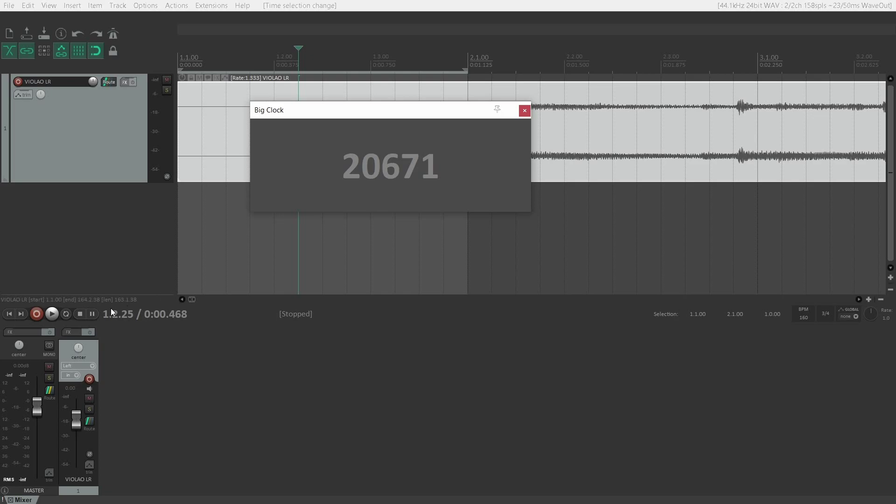
right_click(393, 158)
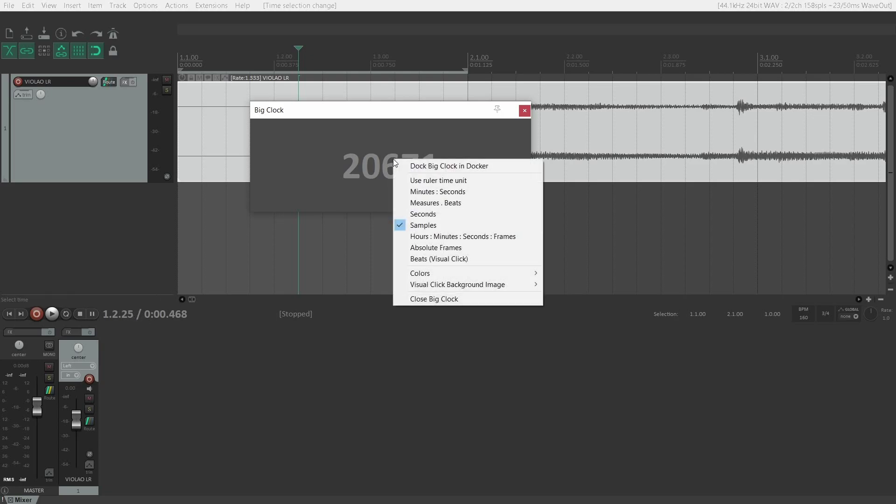
click(411, 214)
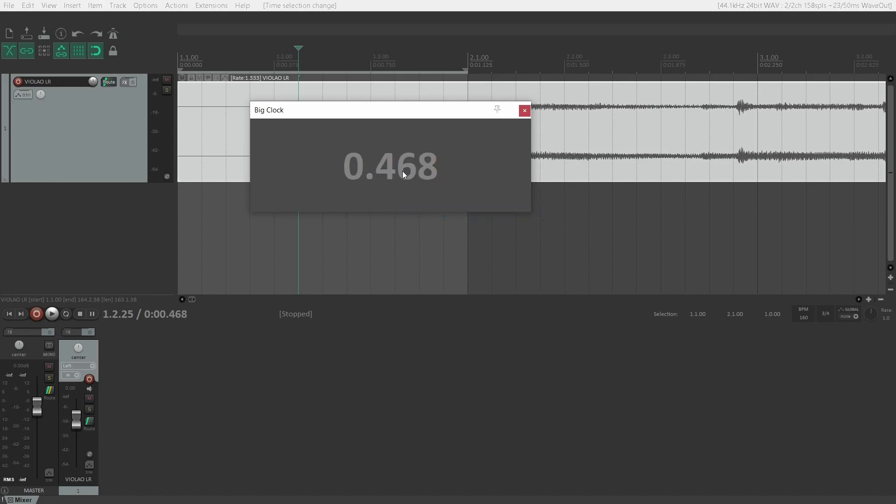
Step: Set the project time signature to 4/4, placing the edit cursor at the start of measure 2 before and after the change
click(470, 87)
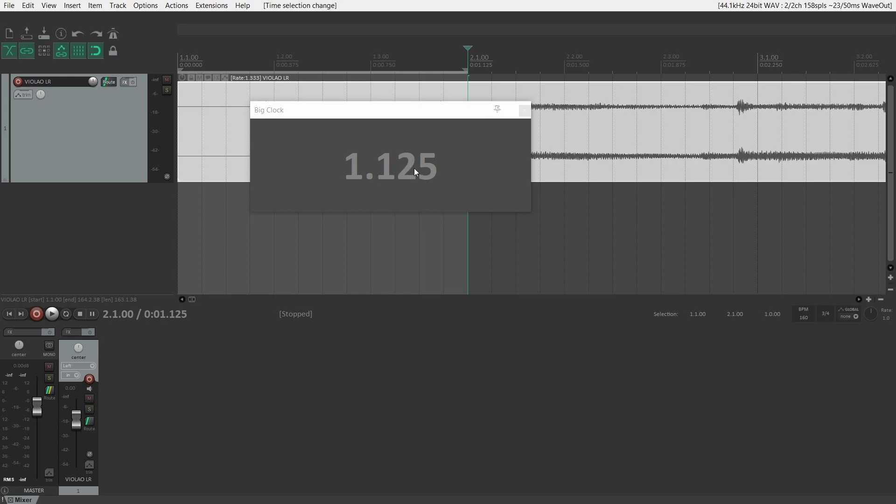
click(823, 314)
text(4/4)
key(Return)
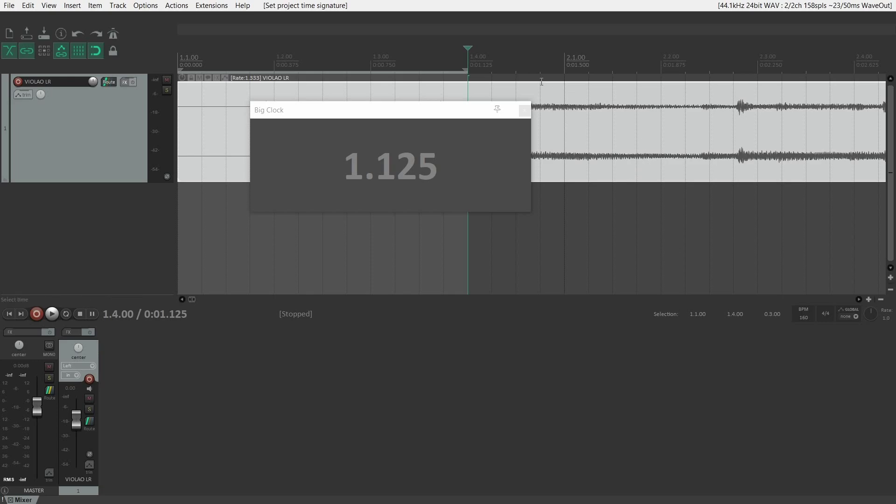
click(572, 90)
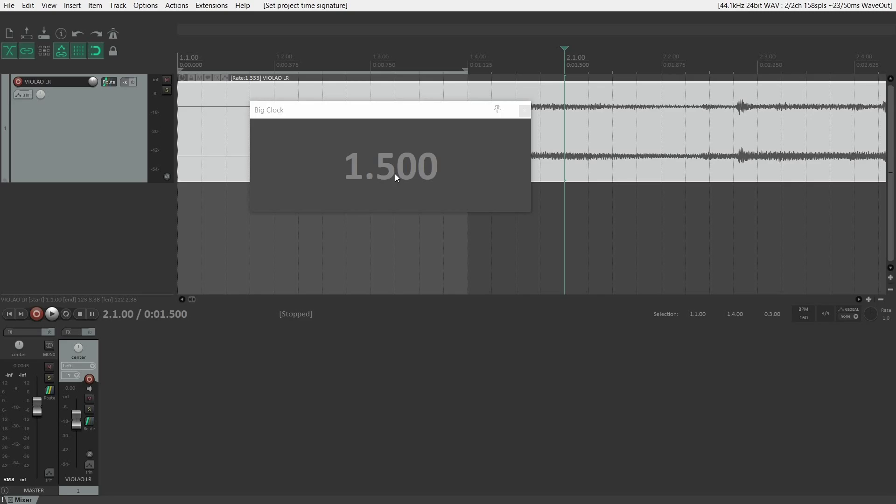
Step: Set the project tempo to 120 BPM
click(804, 318)
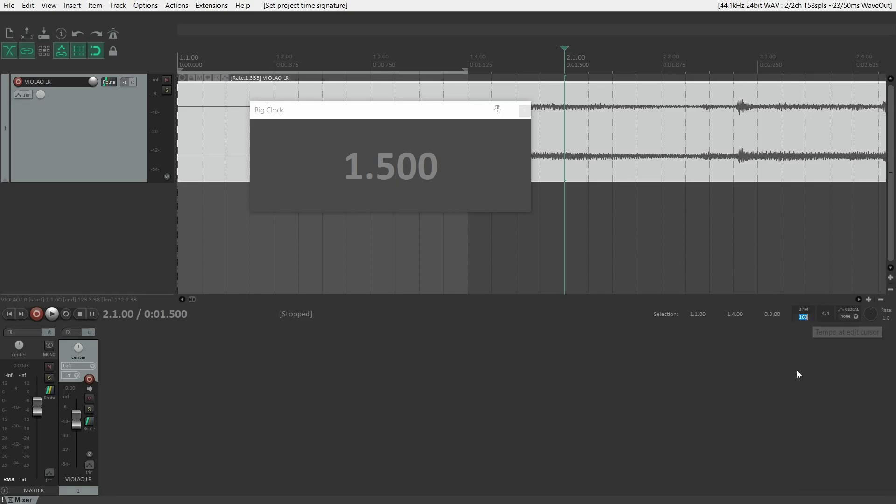
text(120)
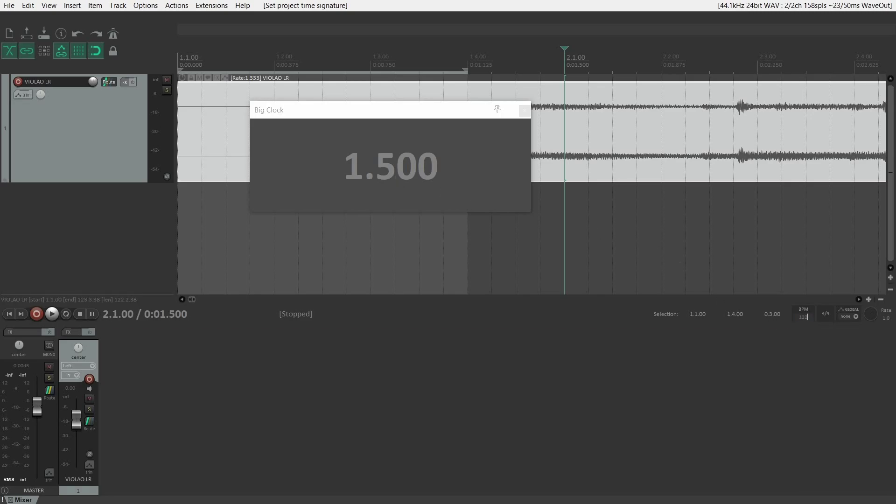
key(Return)
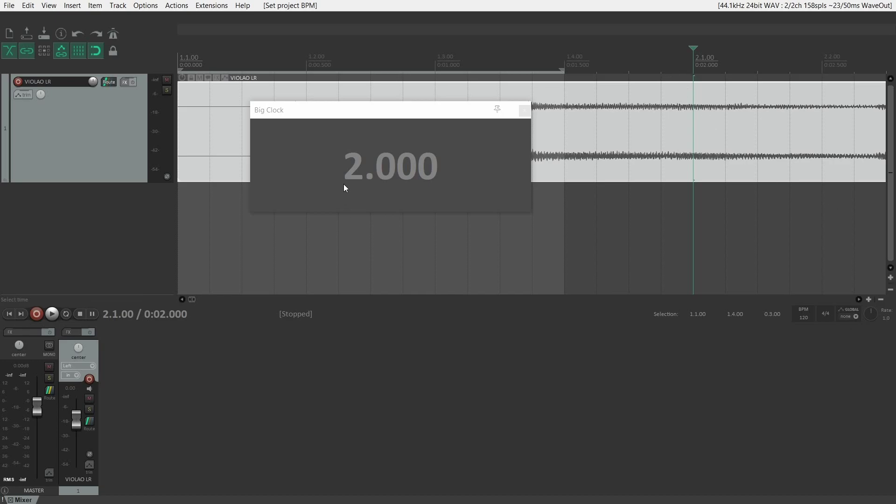
Step: Move the Big Clock window off the waveform to the empty area below the timeline
drag(407, 112, 460, 259)
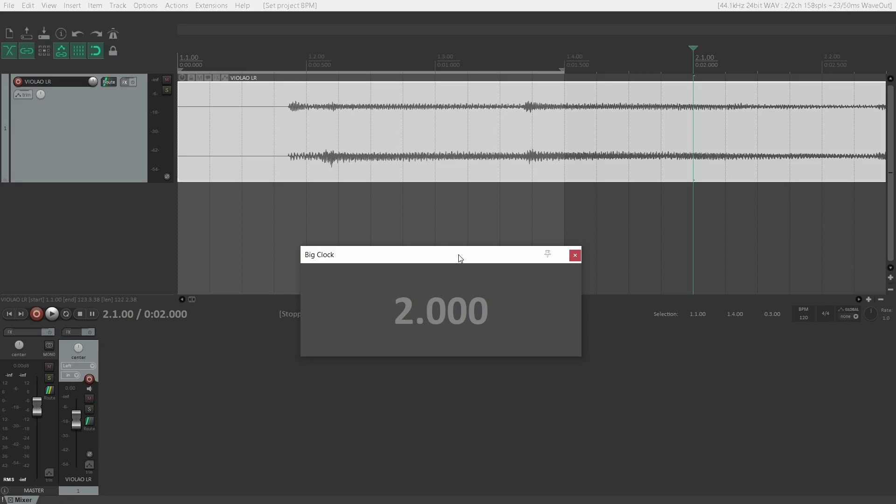
drag(459, 258, 502, 230)
click(632, 236)
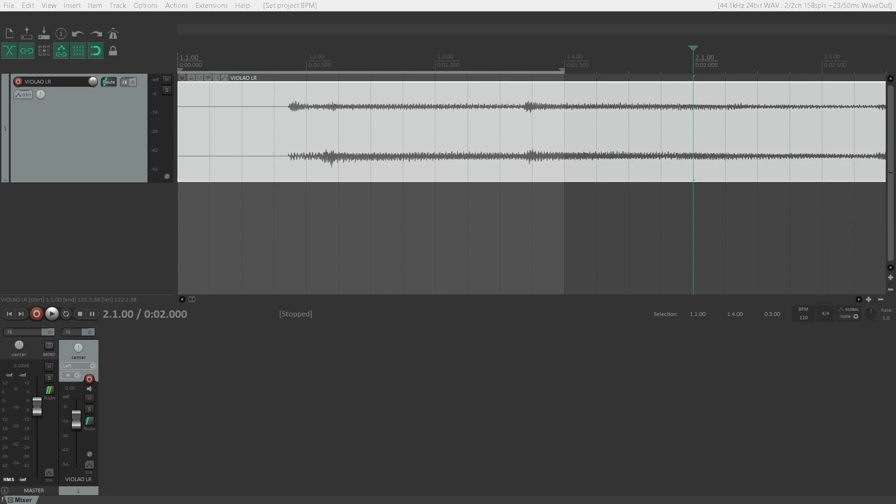
drag(895, 238, 384, 306)
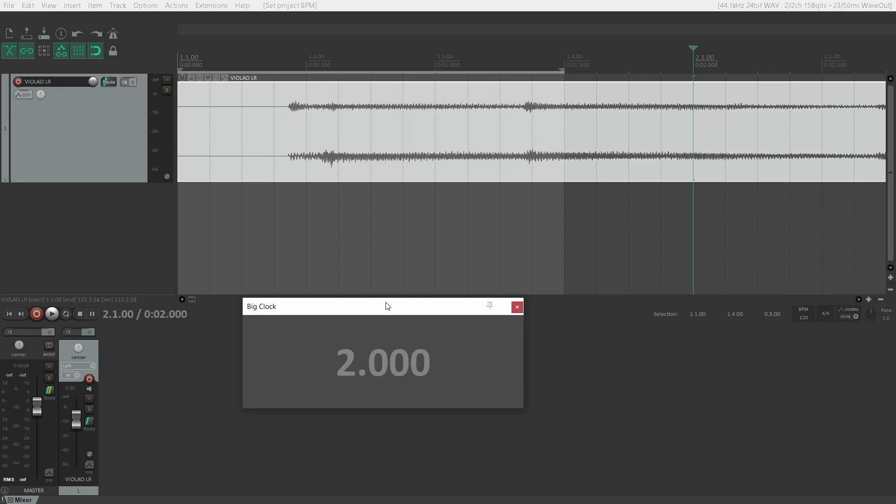